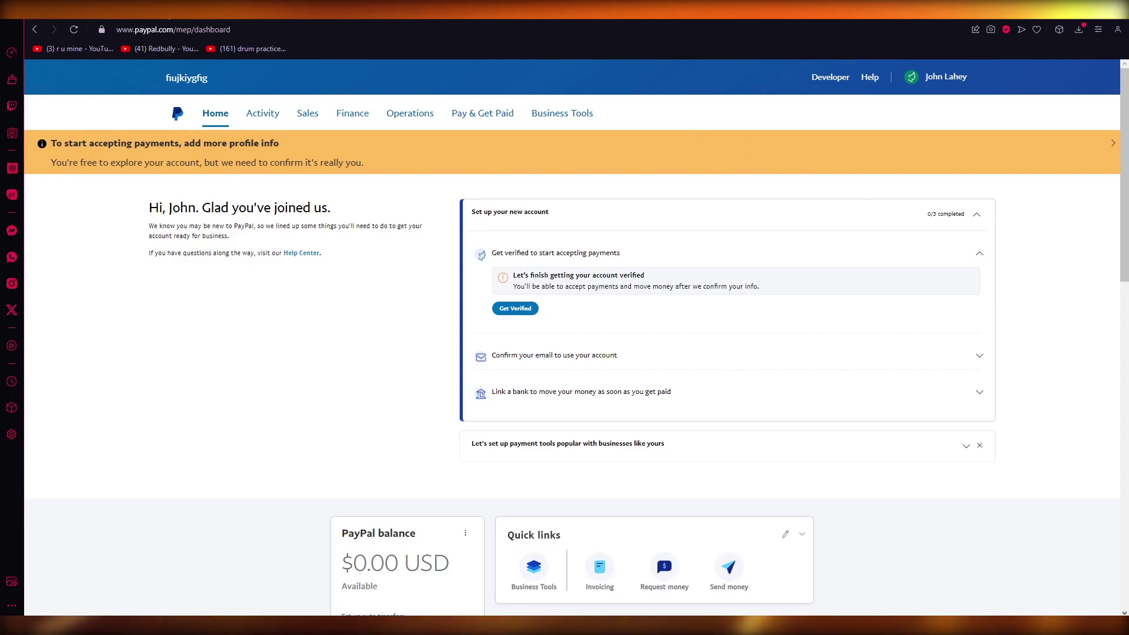
Run a web search for 'steam' in a new browser tab.
key(ctrl+t)
text(steam)
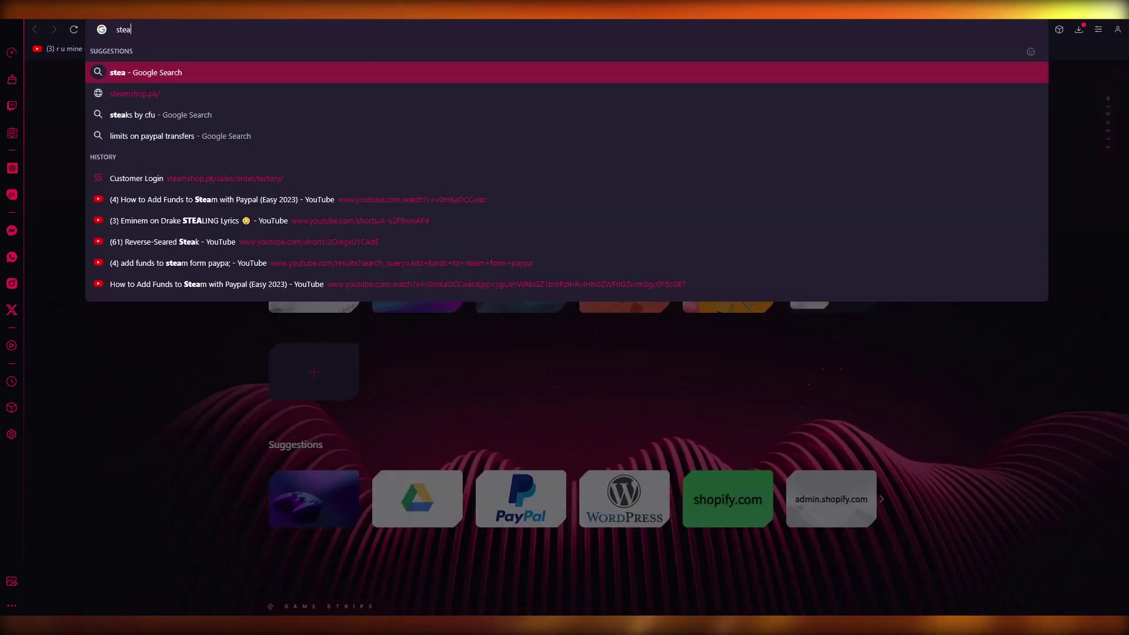
key(Return)
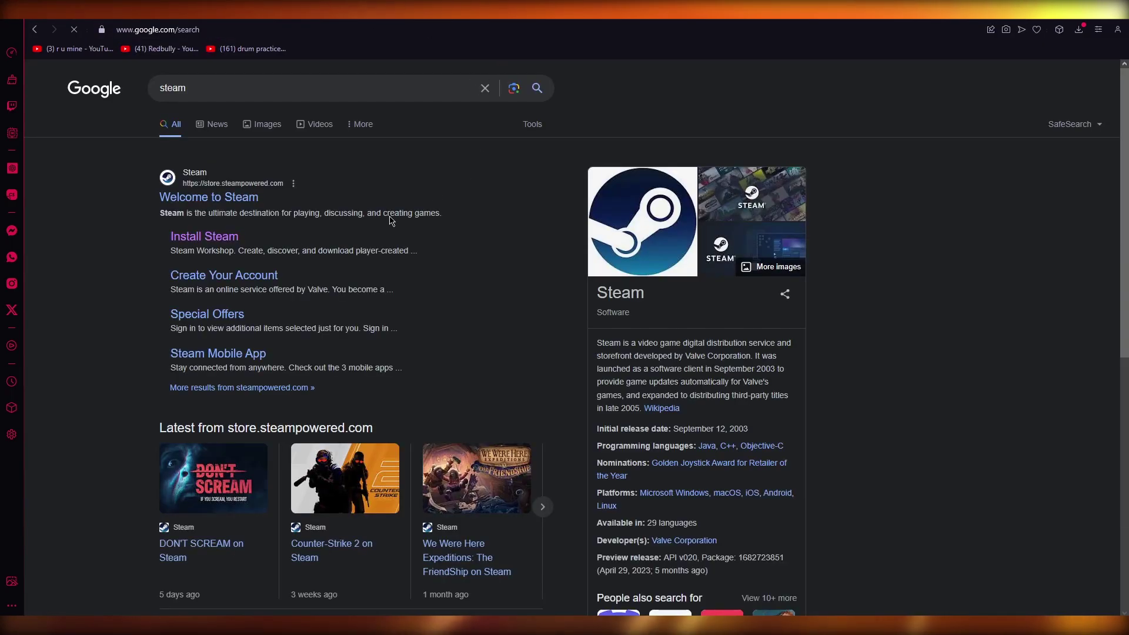
Go to the official Steam store from the results and sign in.
click(222, 199)
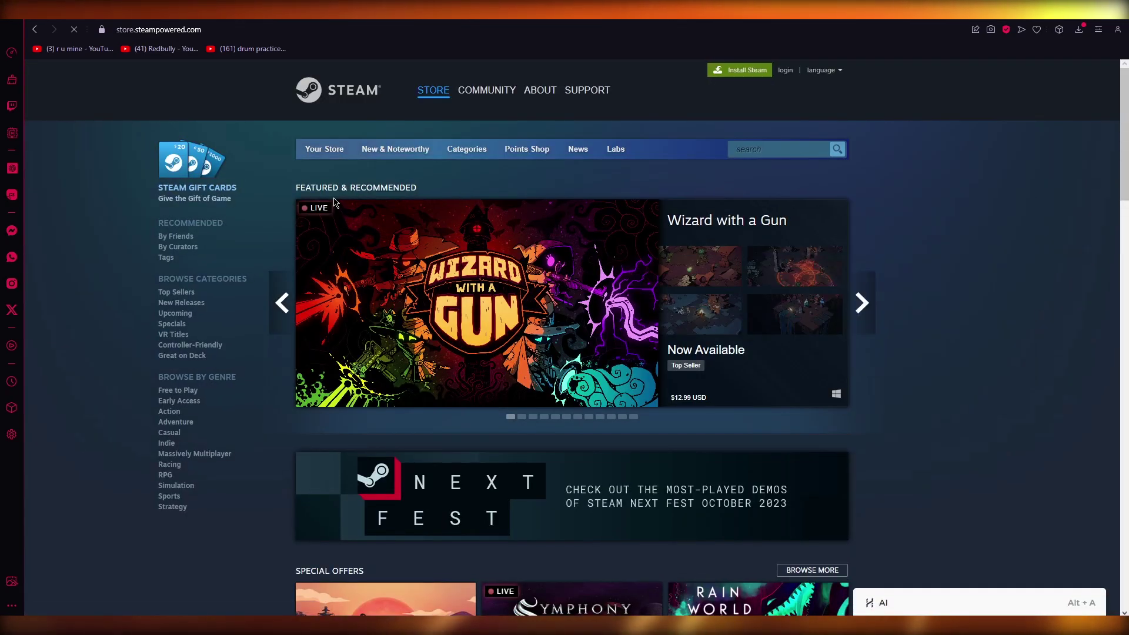
click(785, 70)
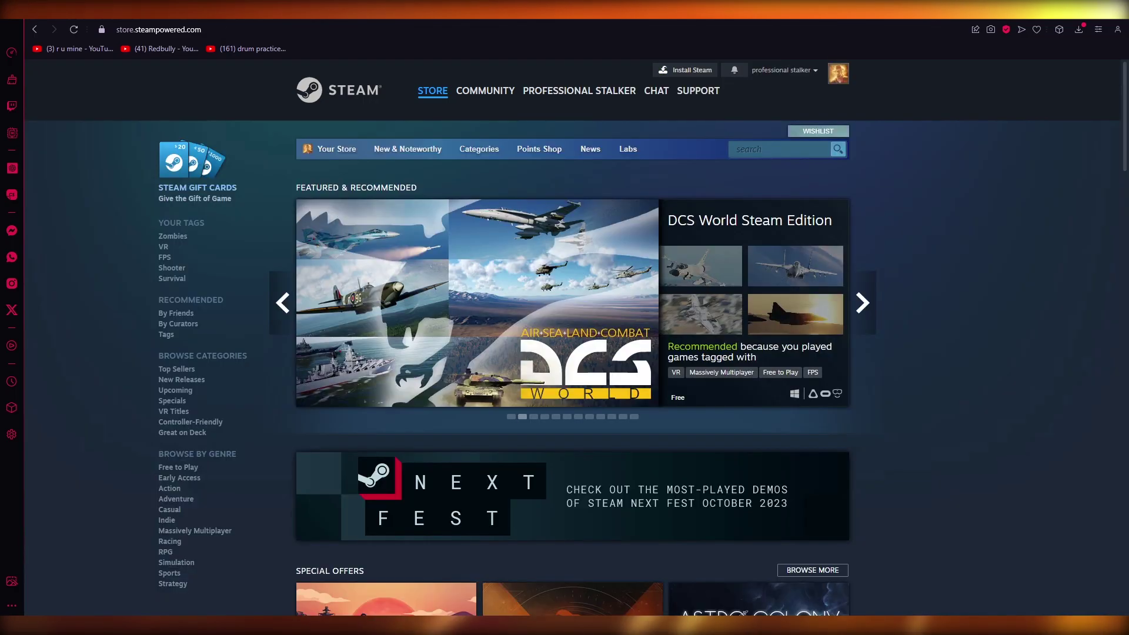
Open 'Account details' from the account name menu.
click(783, 70)
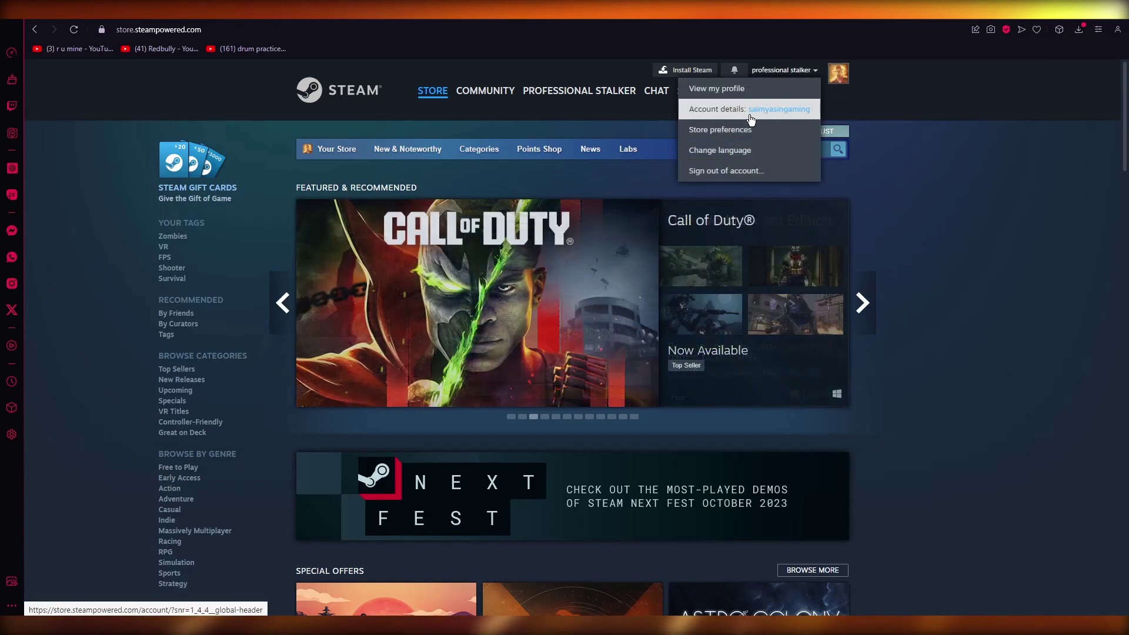
click(717, 109)
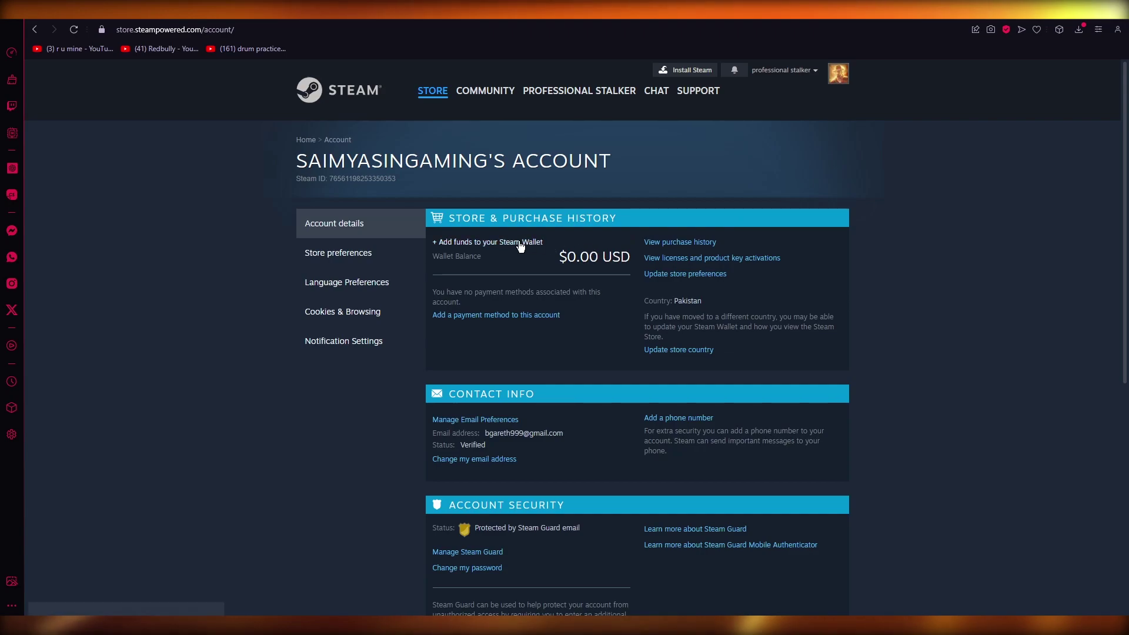
Choose '+ Add funds to your Steam Wallet' on the account page.
click(516, 242)
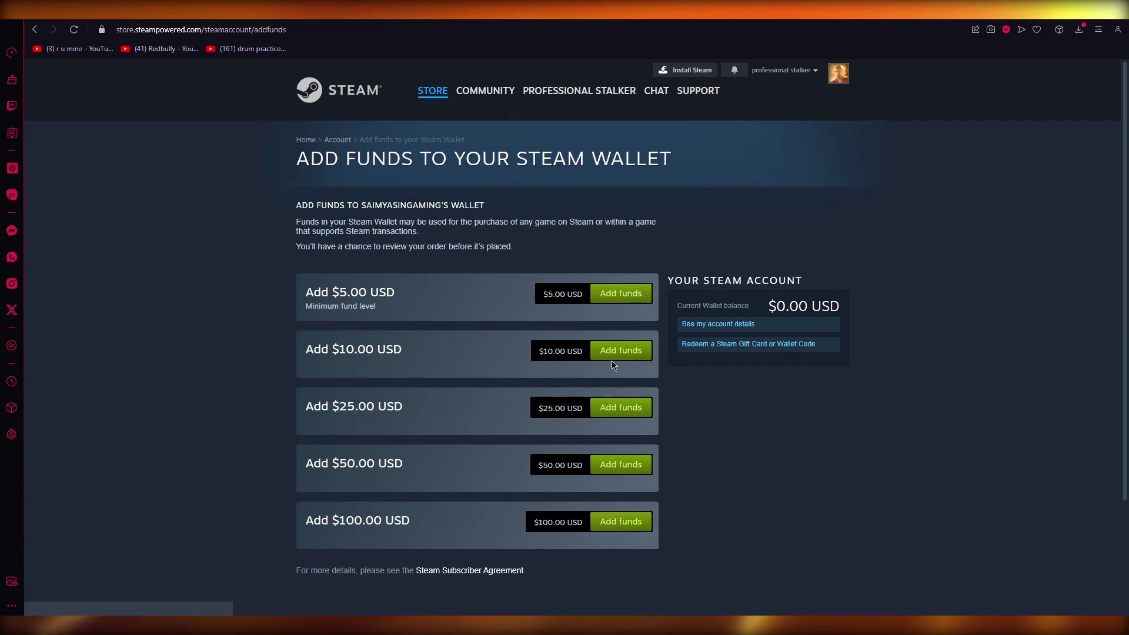
Add $5.00 USD to the wallet and continue checkout with PayPal as payment method.
click(620, 296)
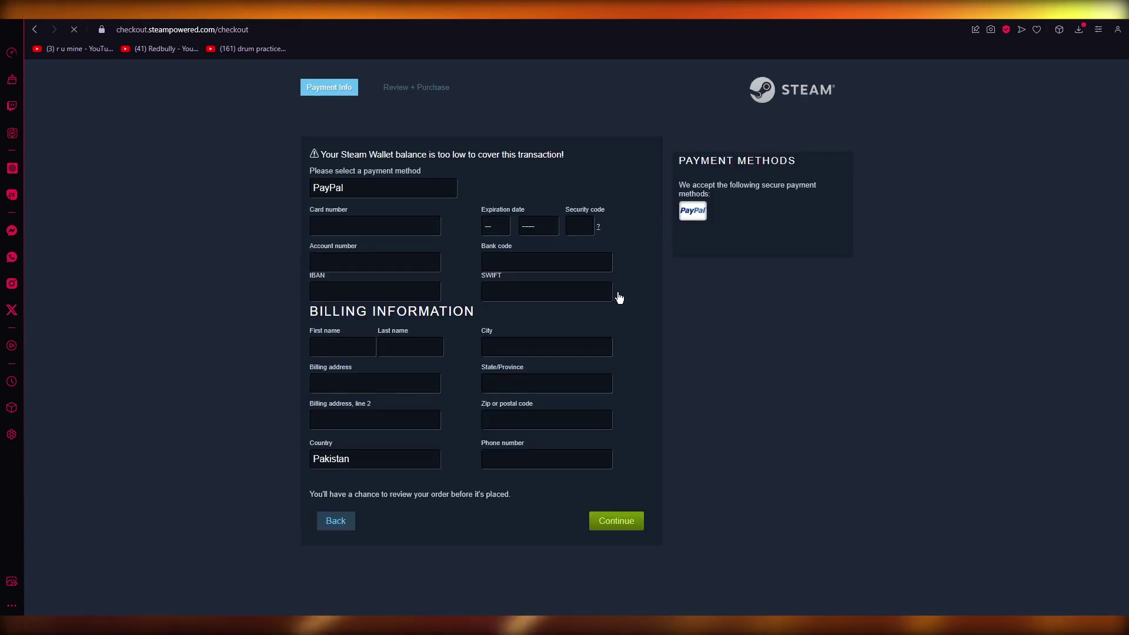
click(424, 182)
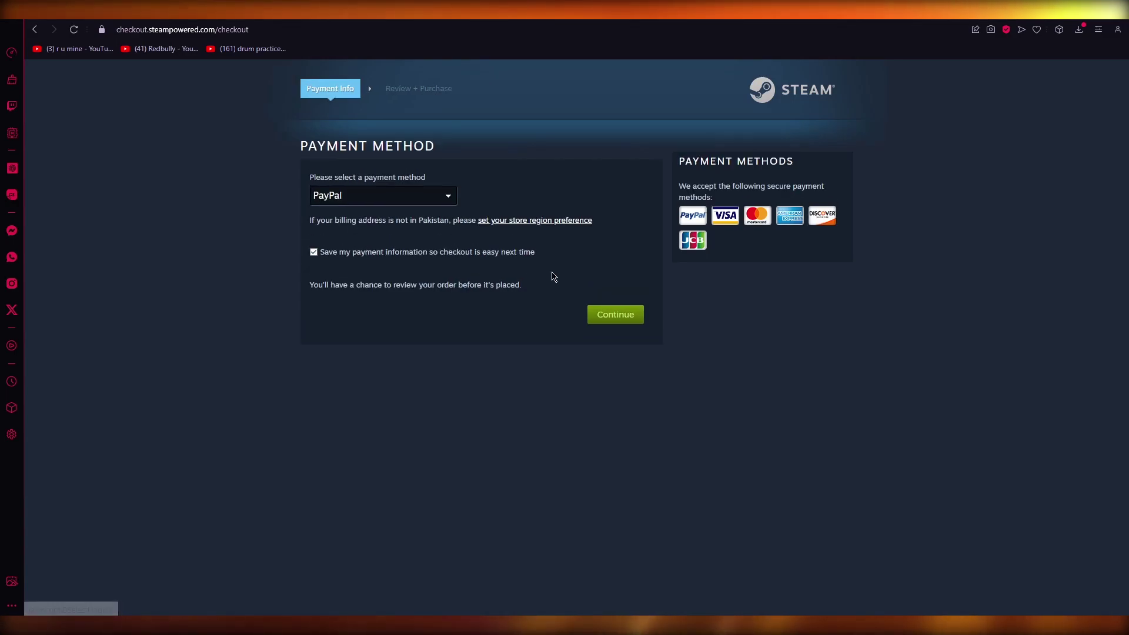
click(623, 318)
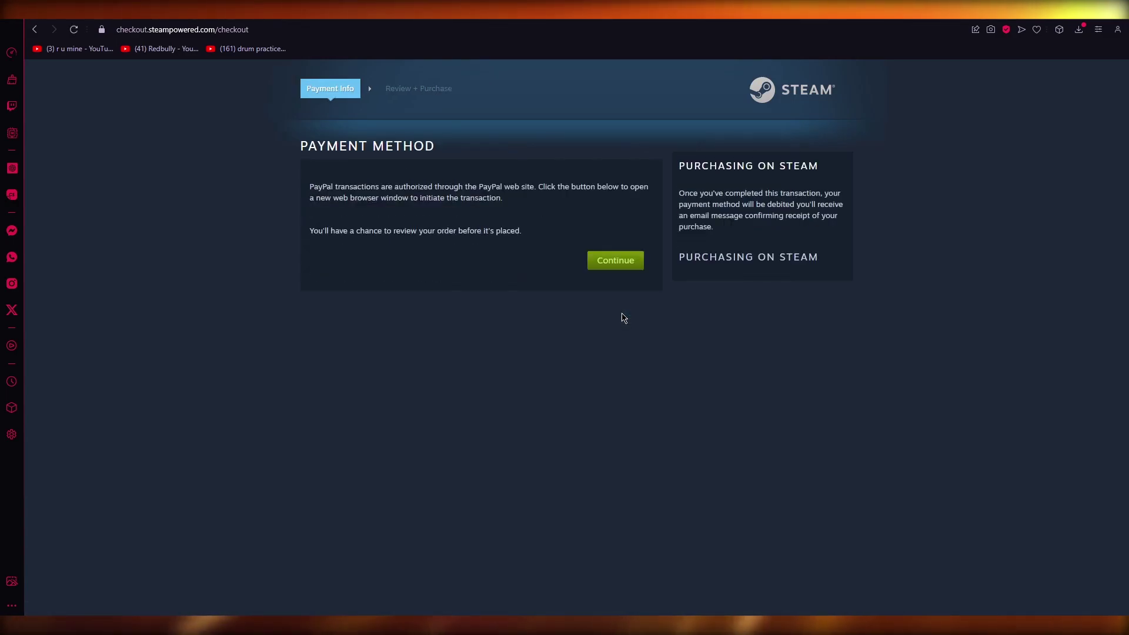
click(609, 260)
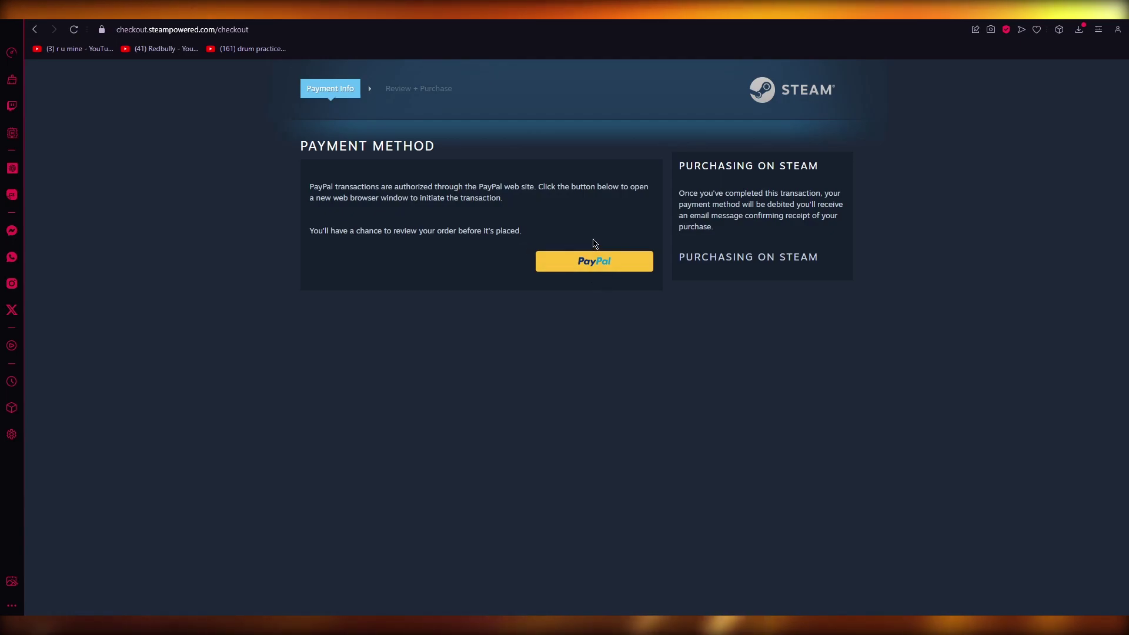
Launch the PayPal popup, then return to merchant after the limited-account error.
click(595, 262)
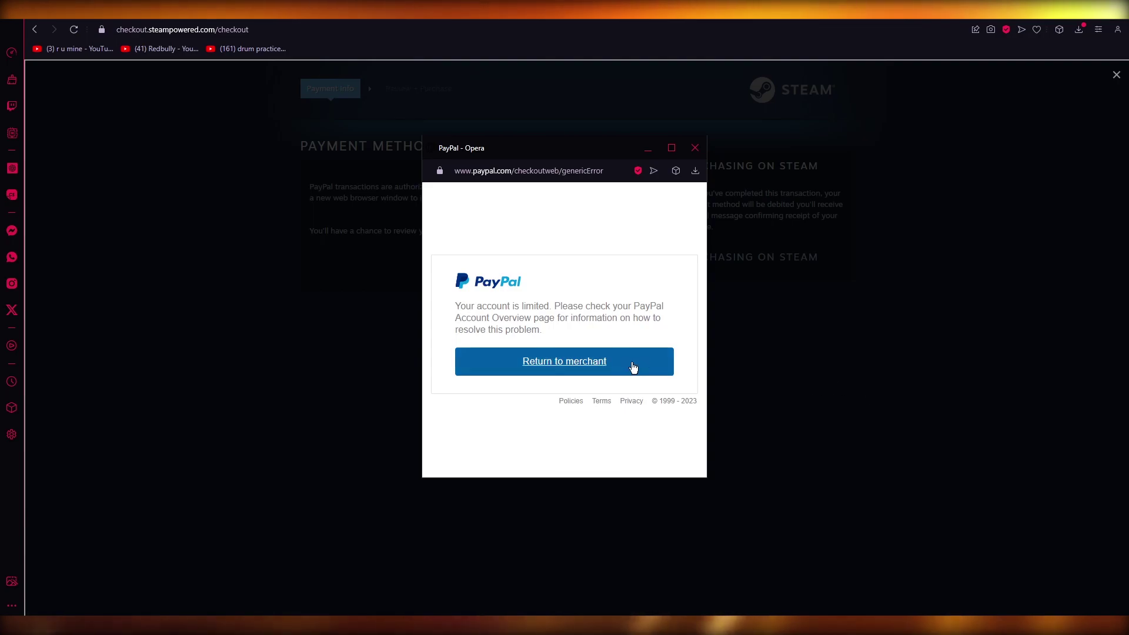
click(691, 147)
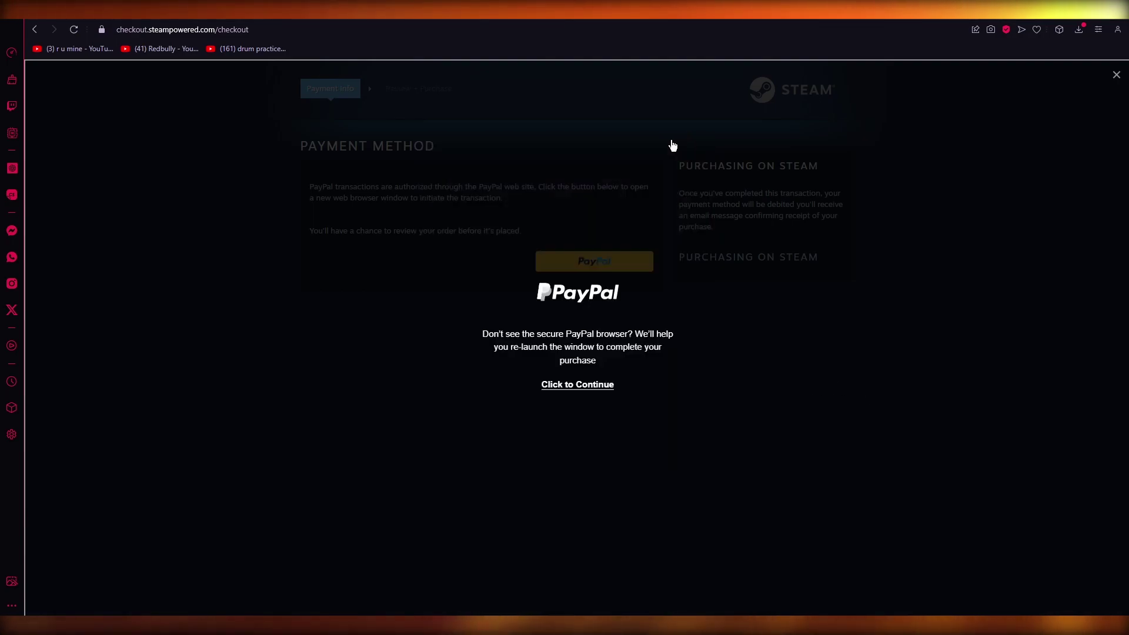